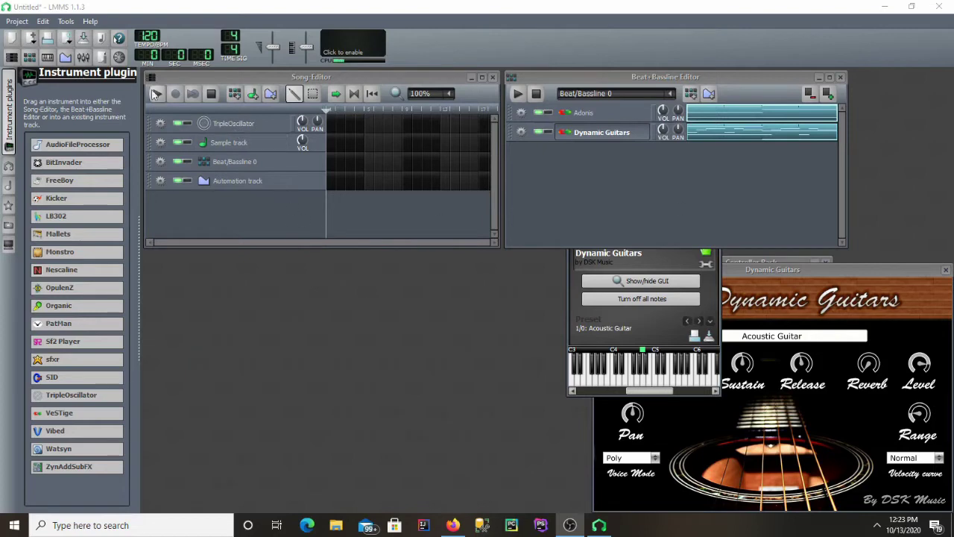
Show the FX mixer, add FX channel 3, and play the beat briefly
click(82, 57)
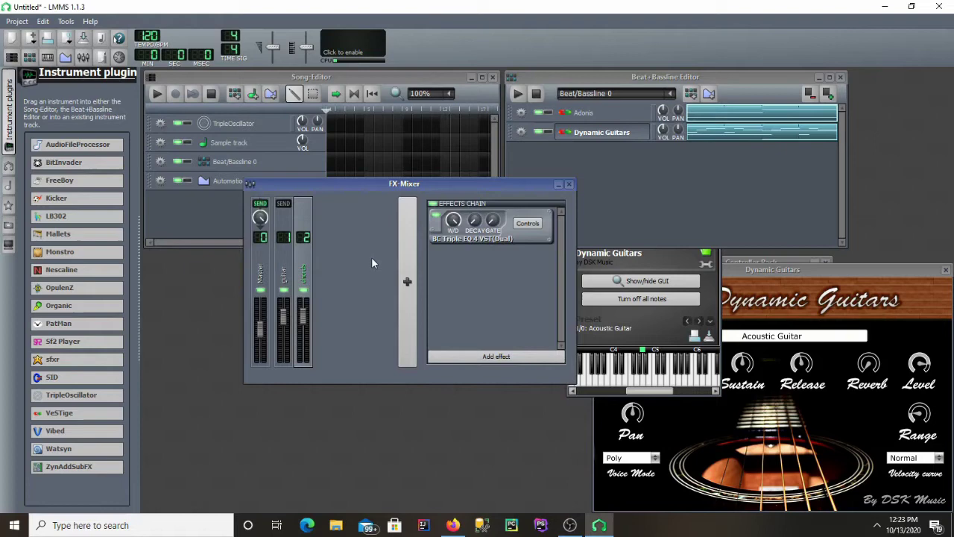
click(409, 284)
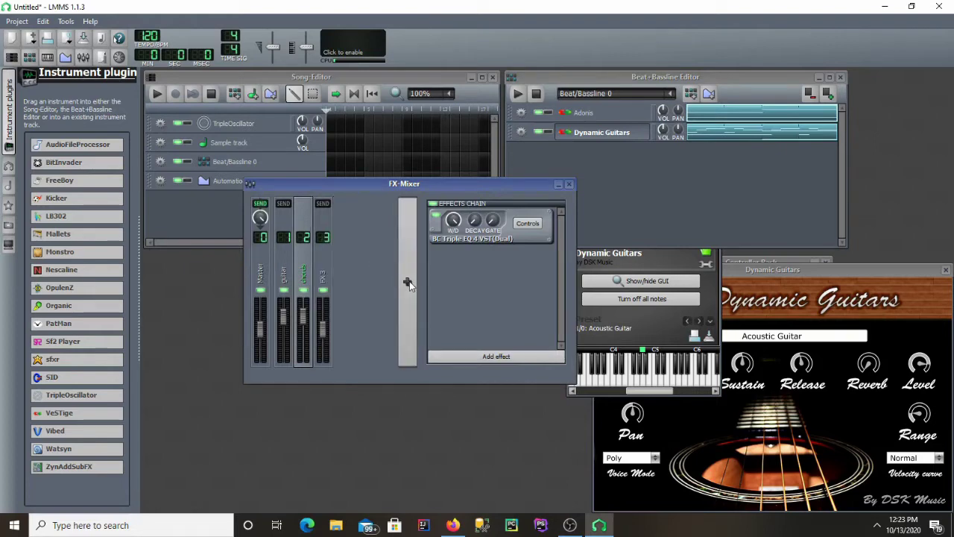
click(517, 95)
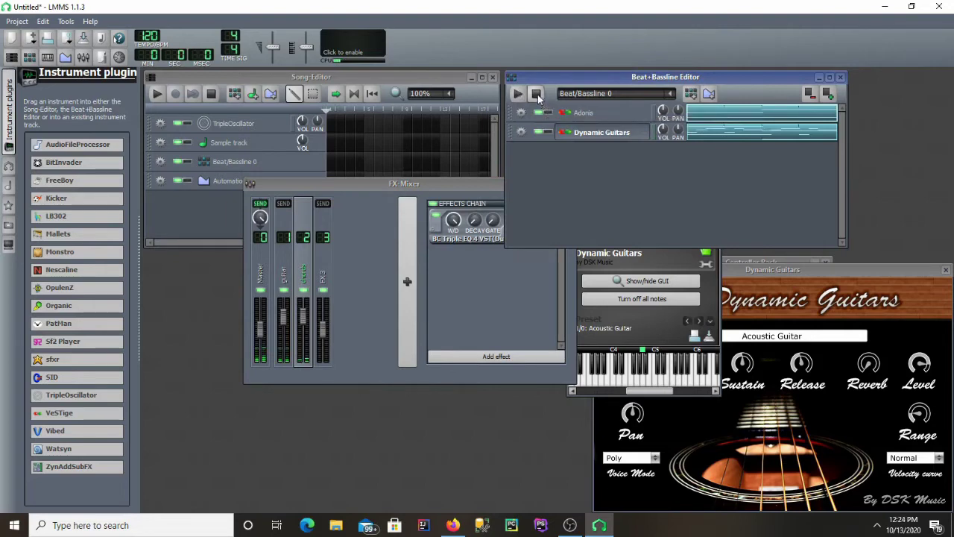
click(537, 95)
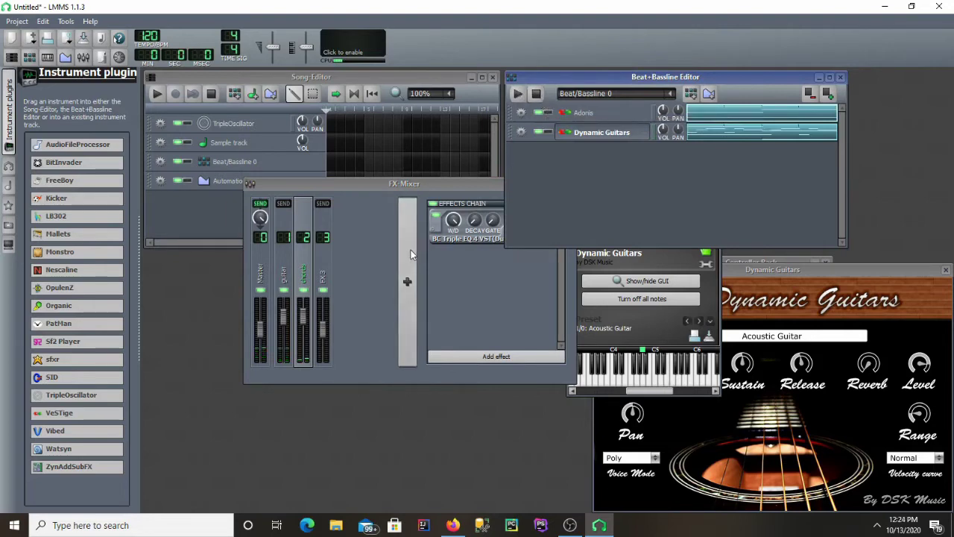
Rename FX channel 3 to 'reverb'
right_click(333, 272)
click(370, 322)
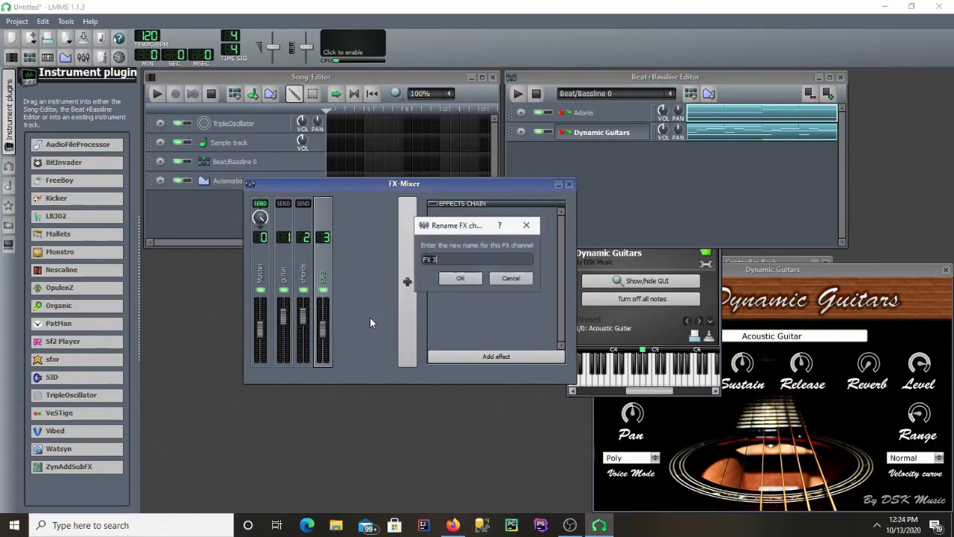
text(reverb)
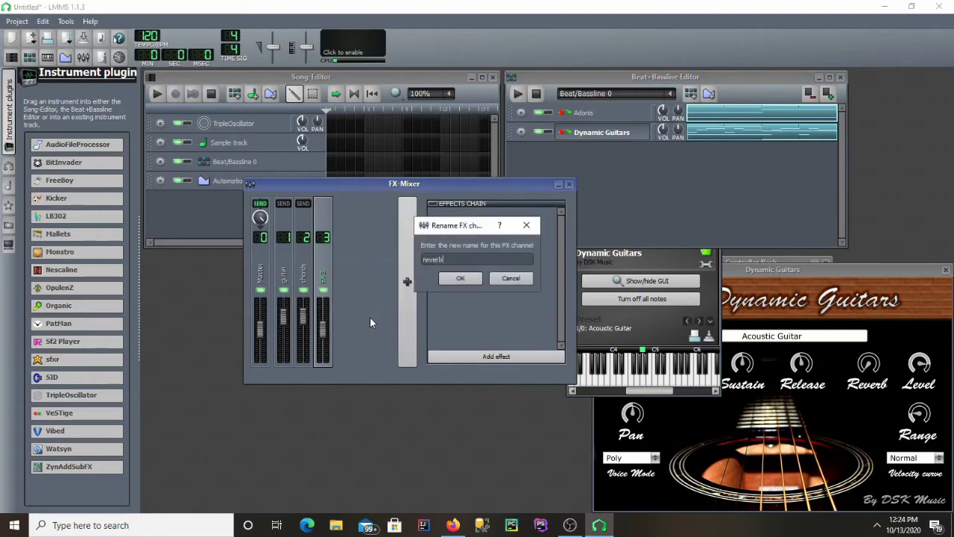
key(Return)
Add Calf Reverb LADSPA to the reverb channel's effects chain and move its controls aside
click(471, 357)
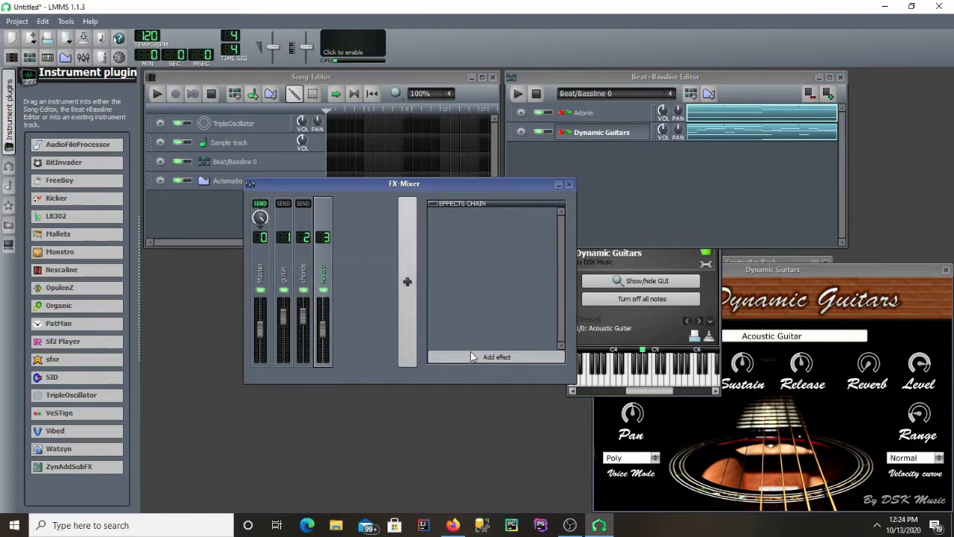
text(rever)
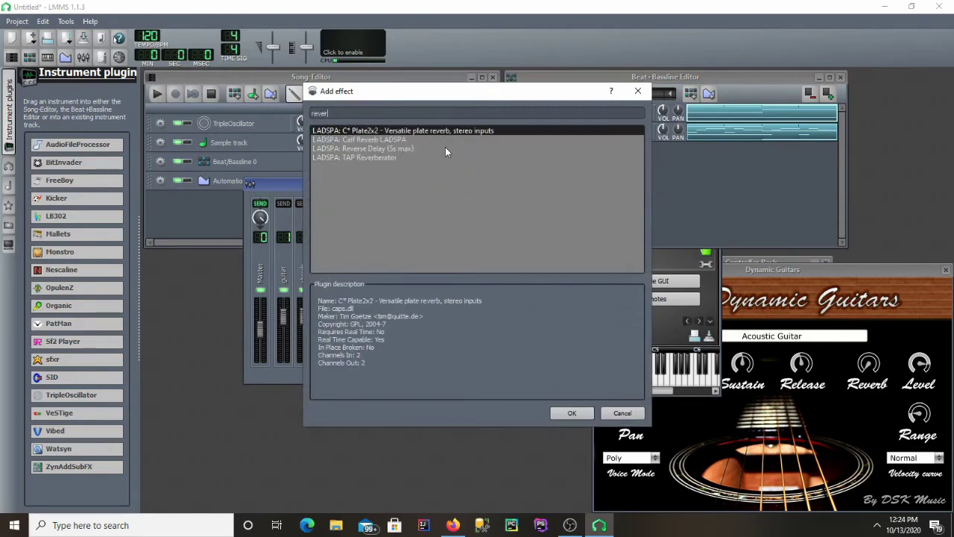
double_click(403, 139)
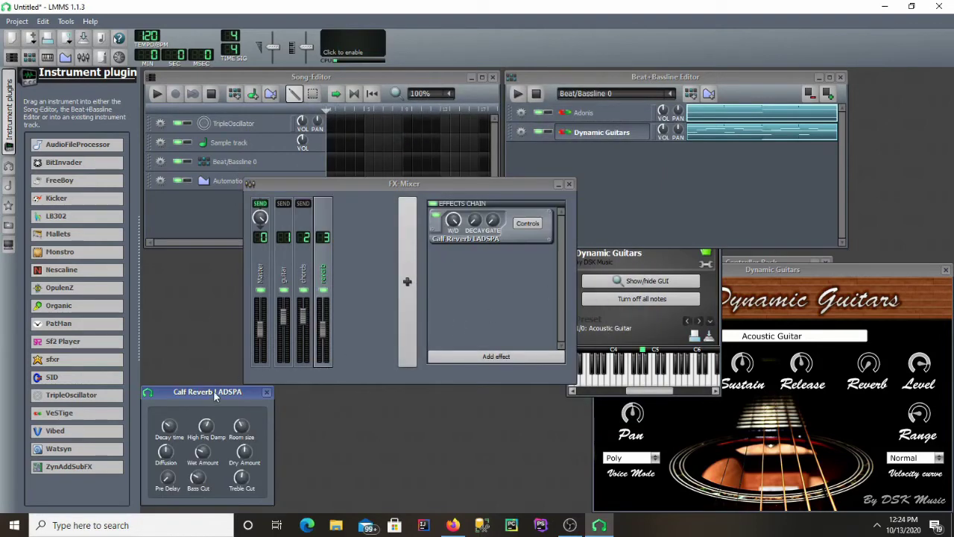
drag(213, 390, 699, 187)
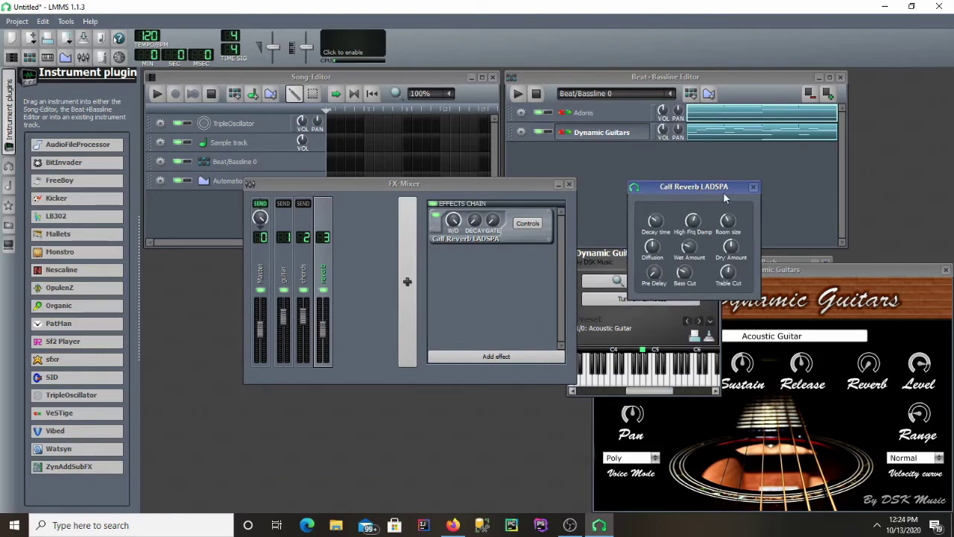
Send the guitar channel to the reverb channel with a send amount of about 0.97
drag(705, 194, 683, 200)
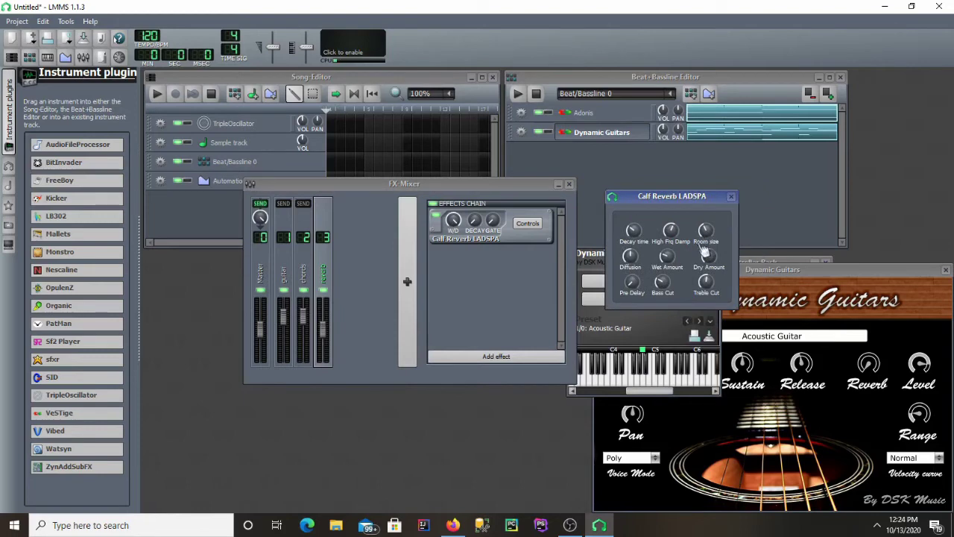
click(283, 268)
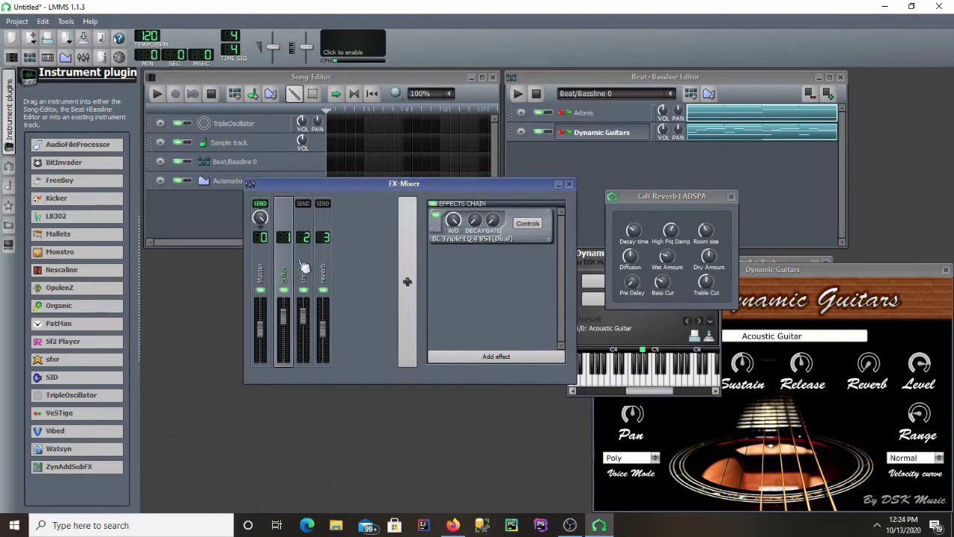
click(325, 204)
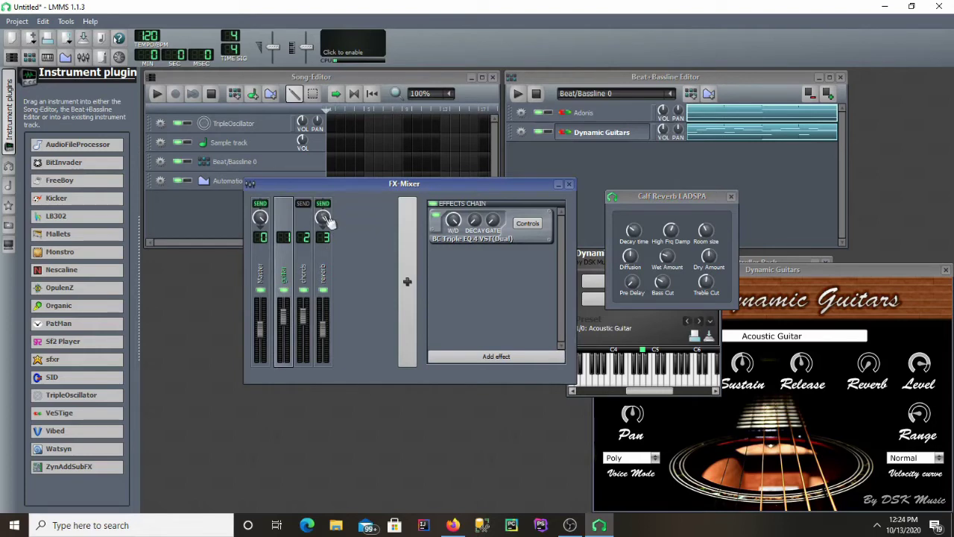
click(327, 217)
drag(326, 217, 326, 236)
Mute Adonis so only Dynamic Guitars plays, and raise the guitar's reverb send to 1 while listening
click(542, 131)
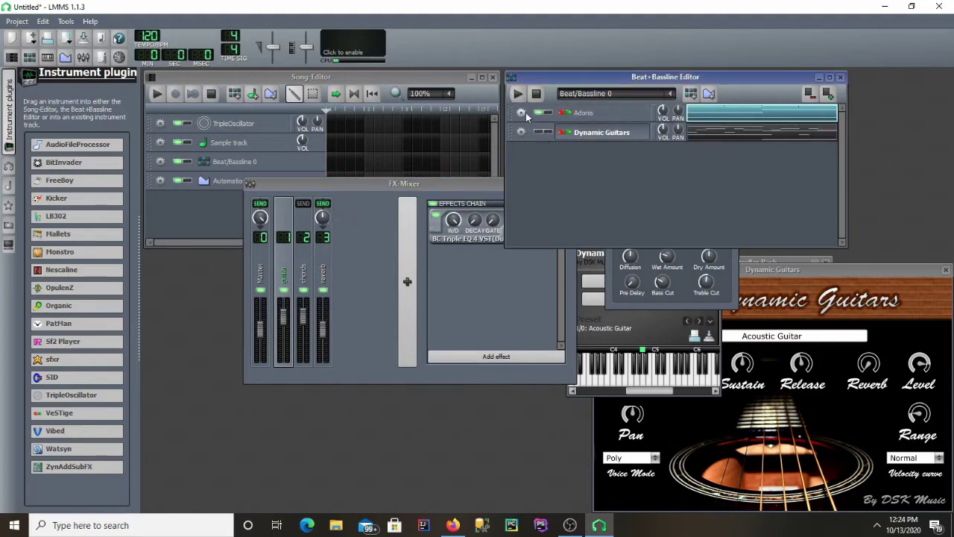
click(539, 112)
click(539, 132)
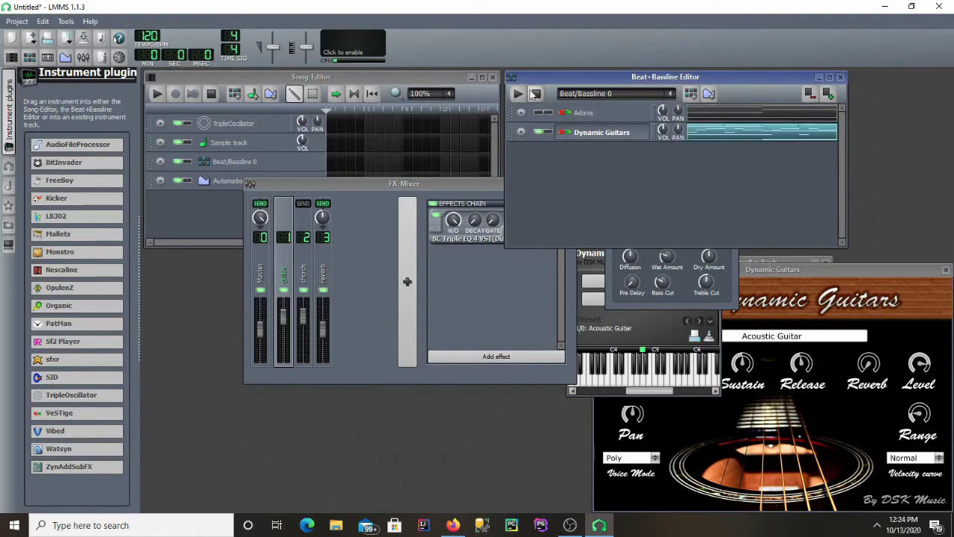
click(517, 94)
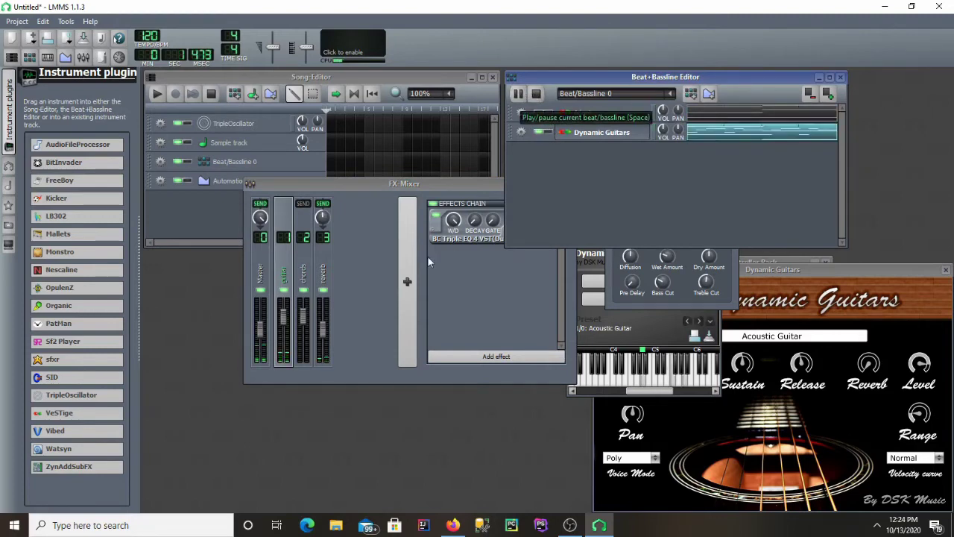
click(321, 217)
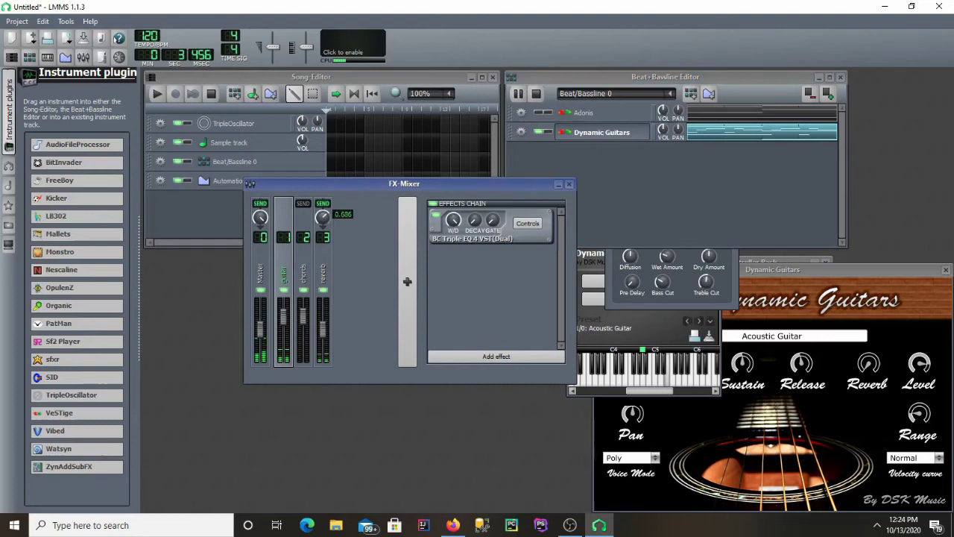
drag(322, 217, 322, 190)
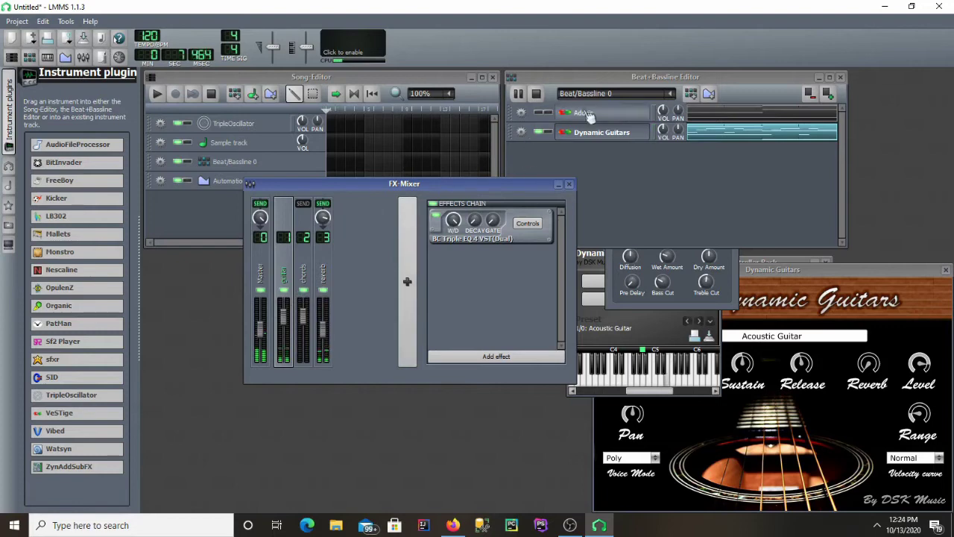
click(529, 98)
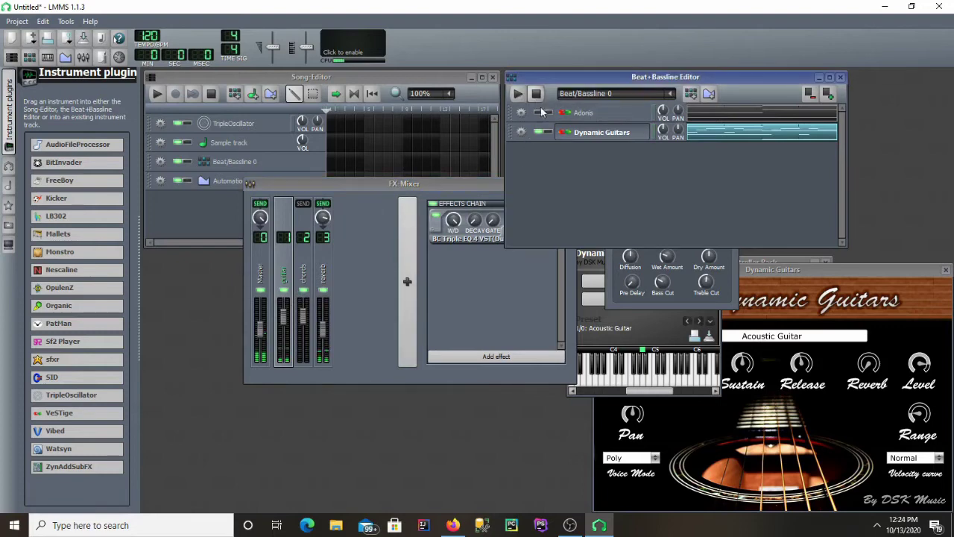
Turn the Calf Reverb's Dry Amount down to 0 for wet-only output
click(651, 261)
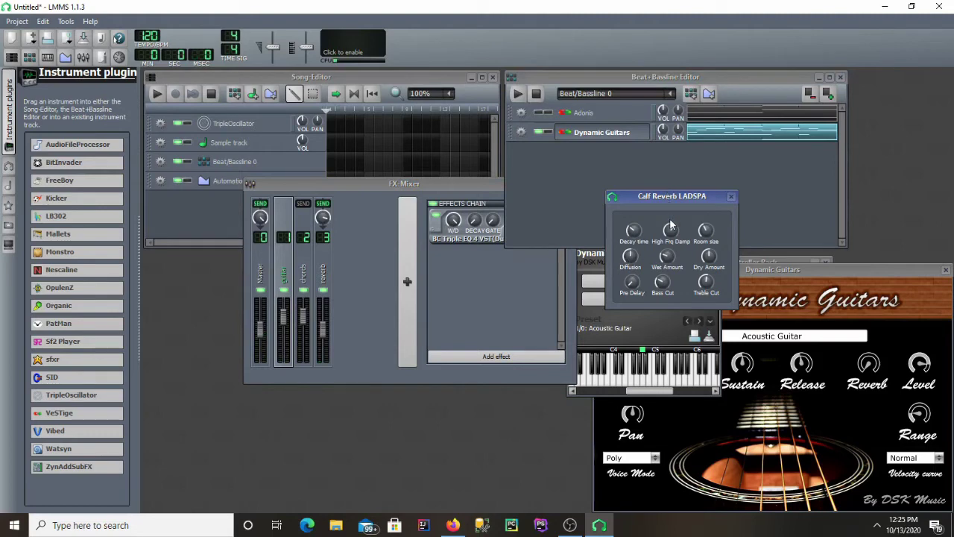
click(709, 257)
drag(709, 257, 708, 270)
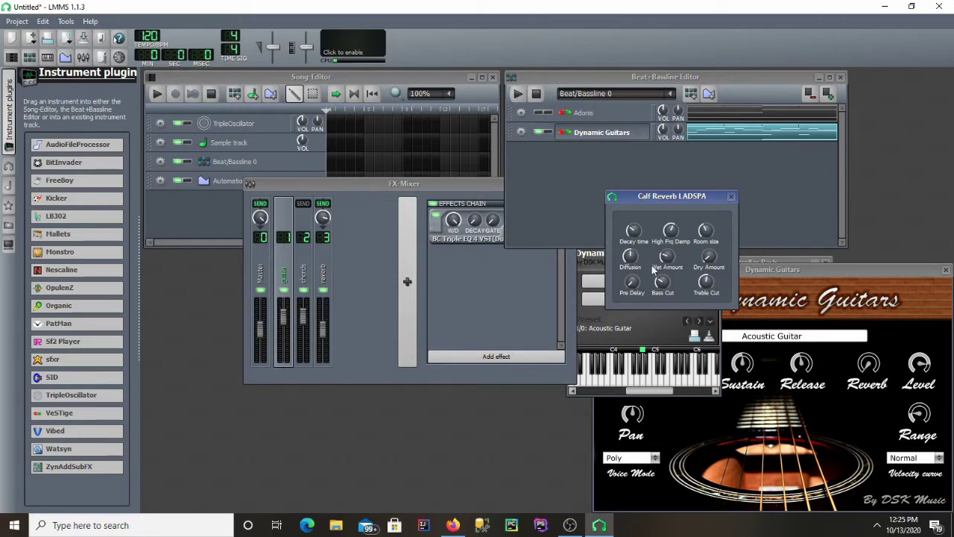
Check the guitar, chords and reverb mixer channels' routing and effects
click(304, 276)
click(285, 276)
click(310, 278)
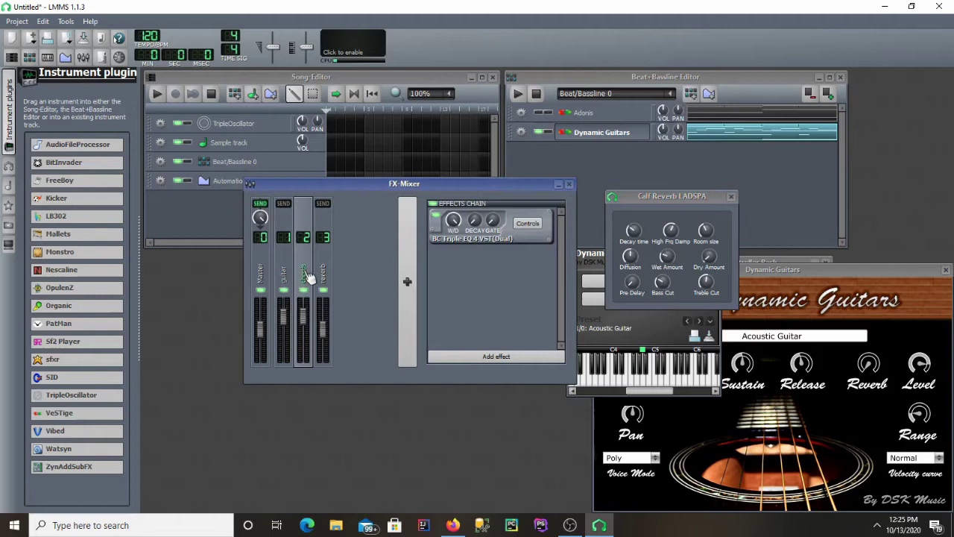
click(290, 276)
click(299, 276)
click(292, 274)
click(322, 273)
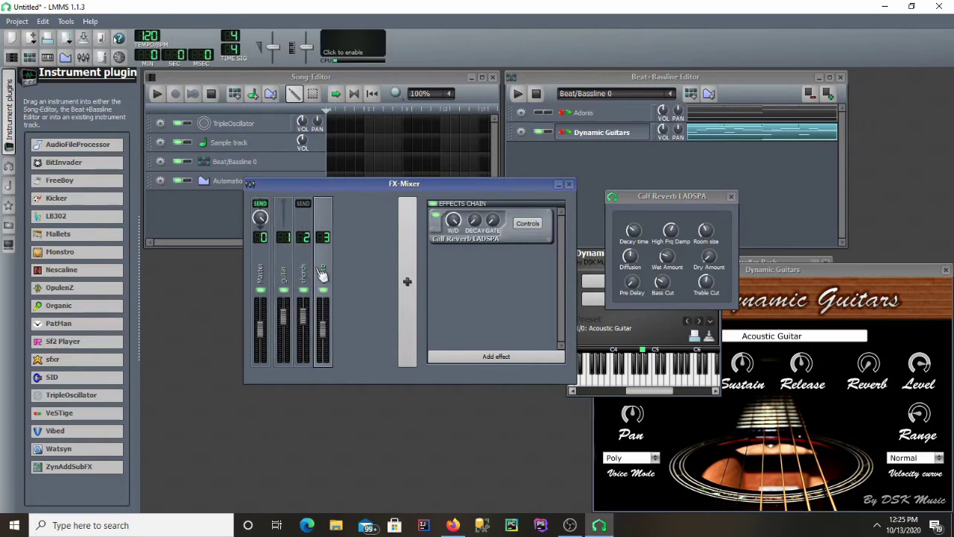
click(305, 280)
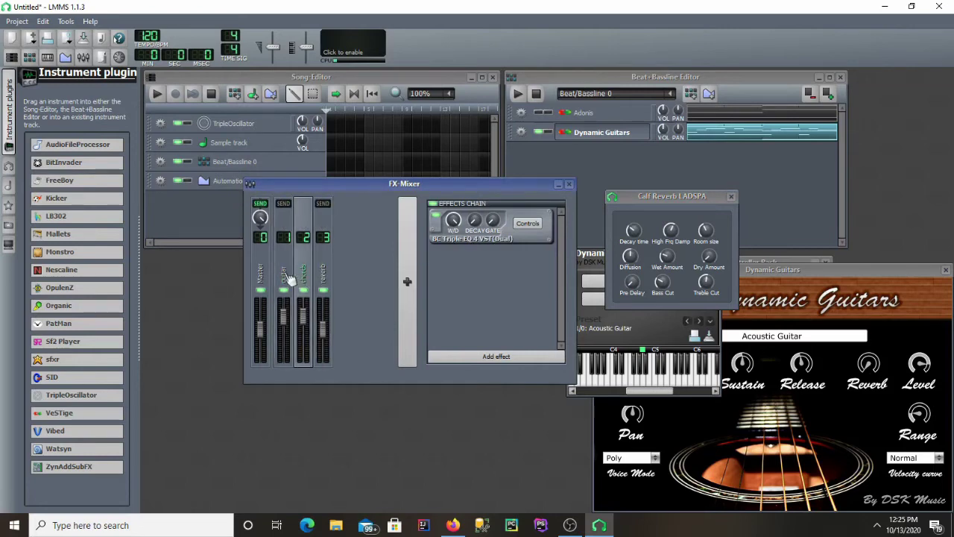
click(289, 277)
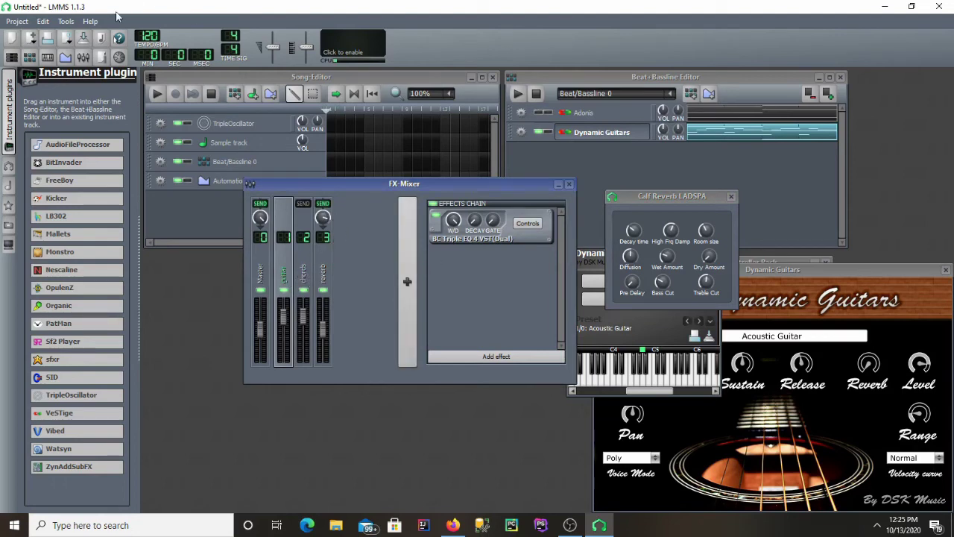
Play the song and the beat to hear the guitar through the reverb
click(158, 95)
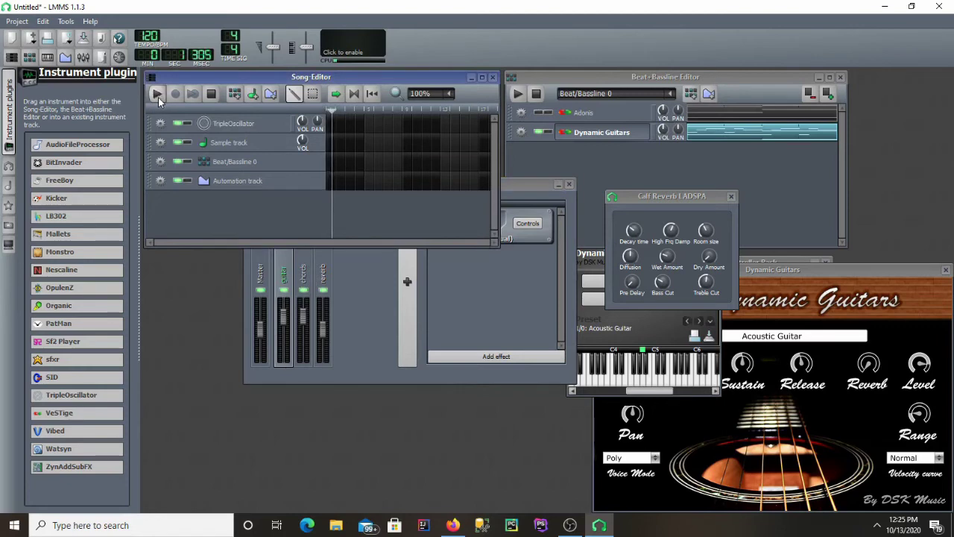
click(527, 184)
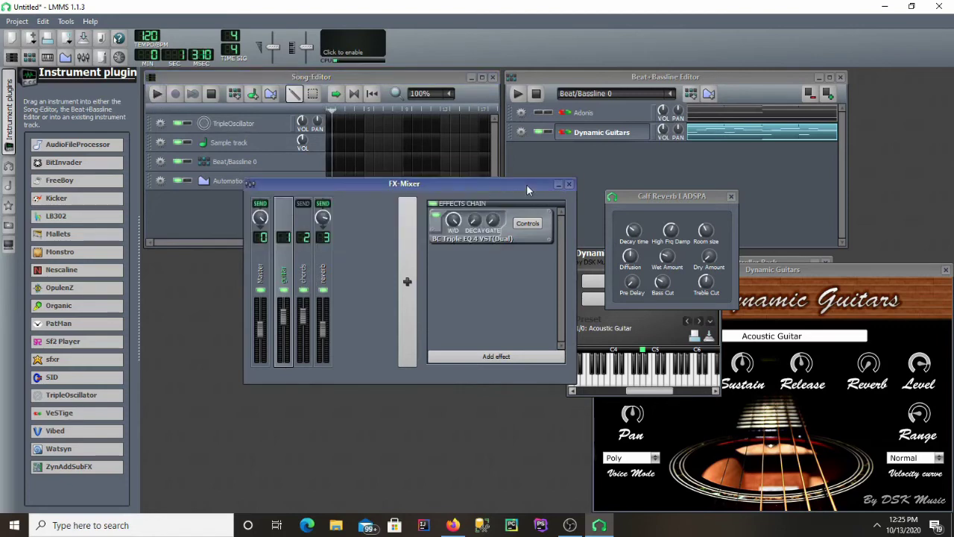
click(523, 96)
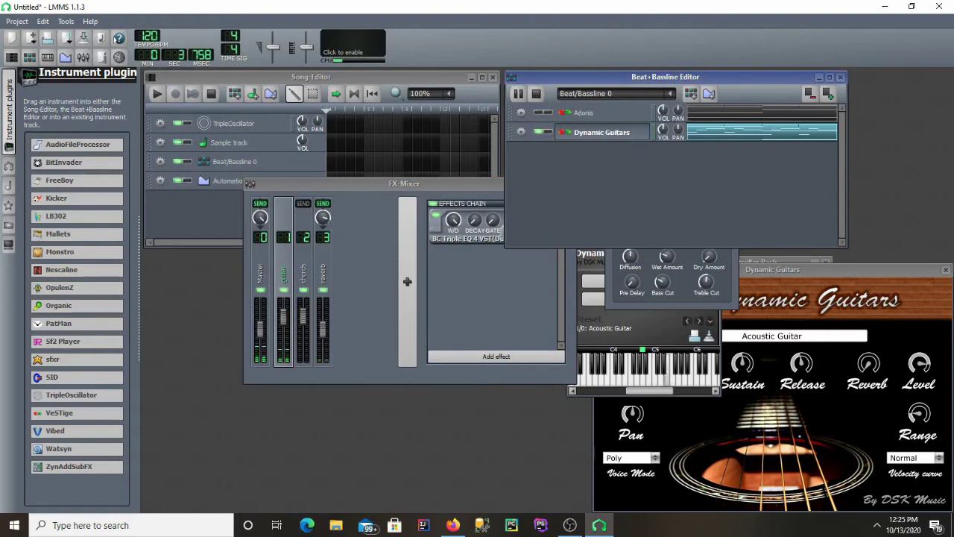
click(342, 216)
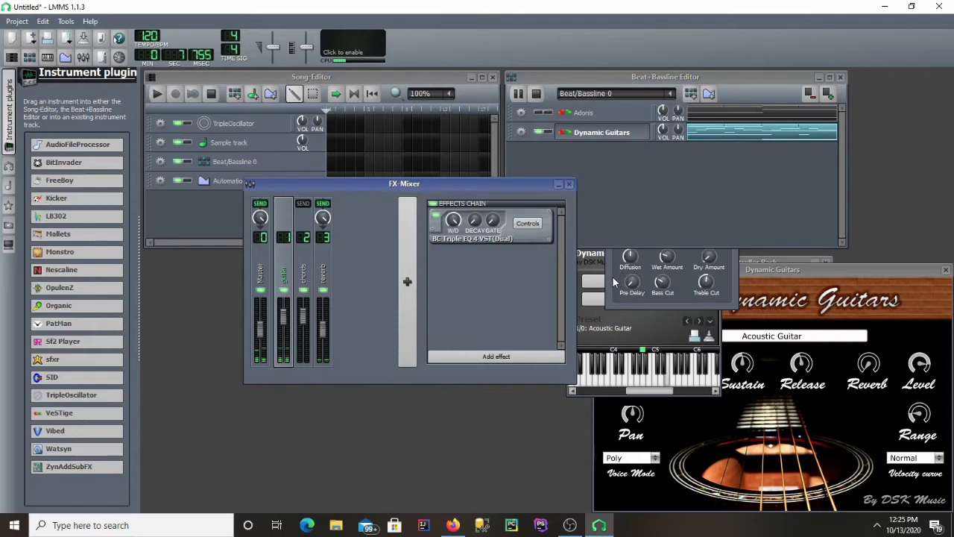
Increase the Calf Reverb room size from 2 to 4, then check the reverb and guitar channels
click(613, 282)
click(705, 231)
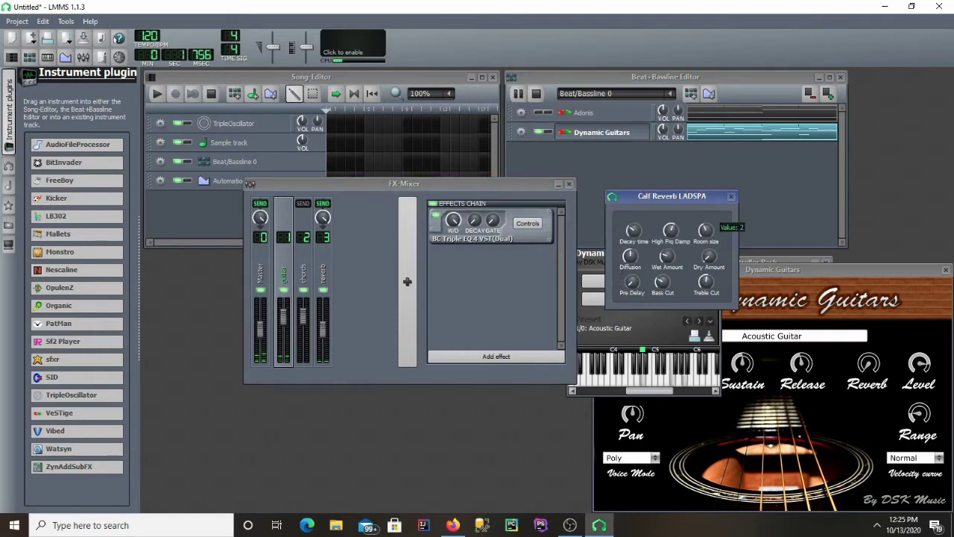
drag(705, 230, 705, 231)
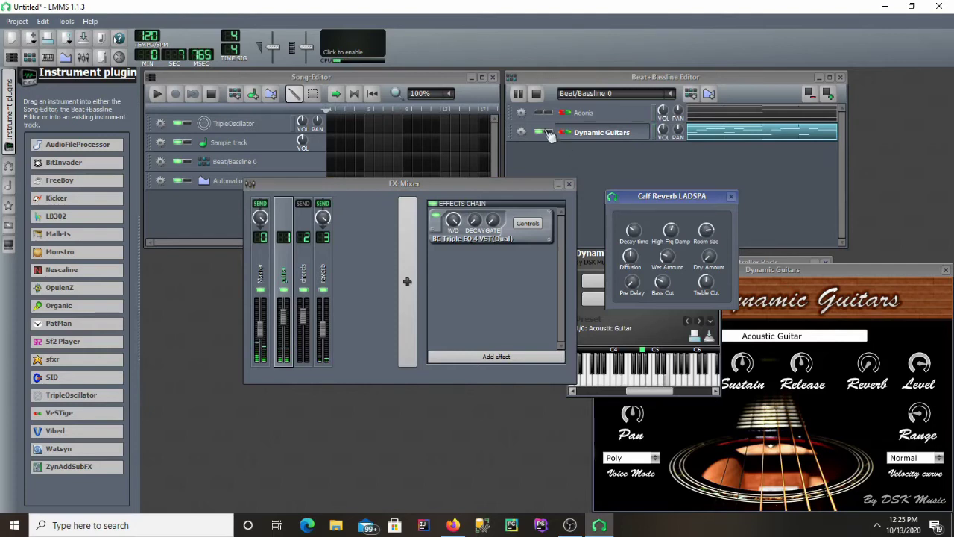
click(333, 299)
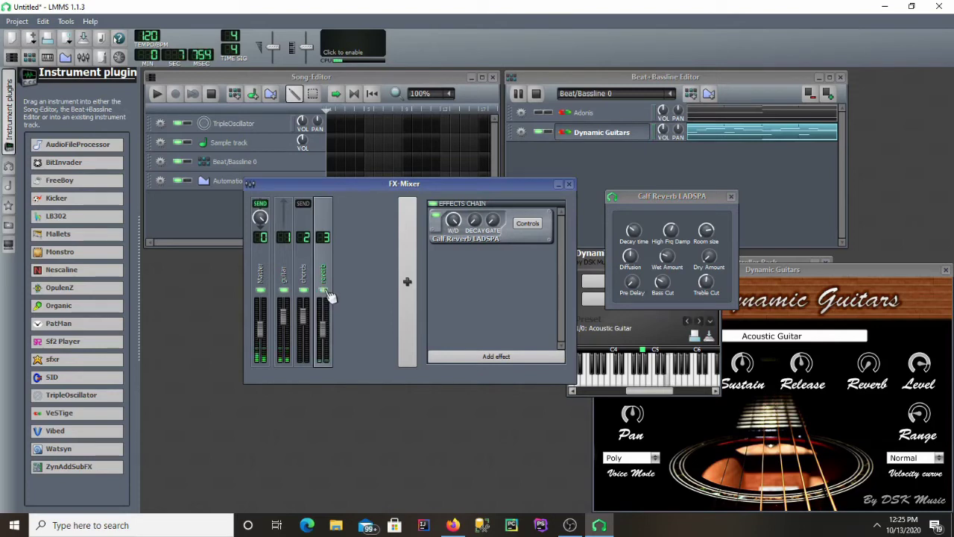
click(285, 266)
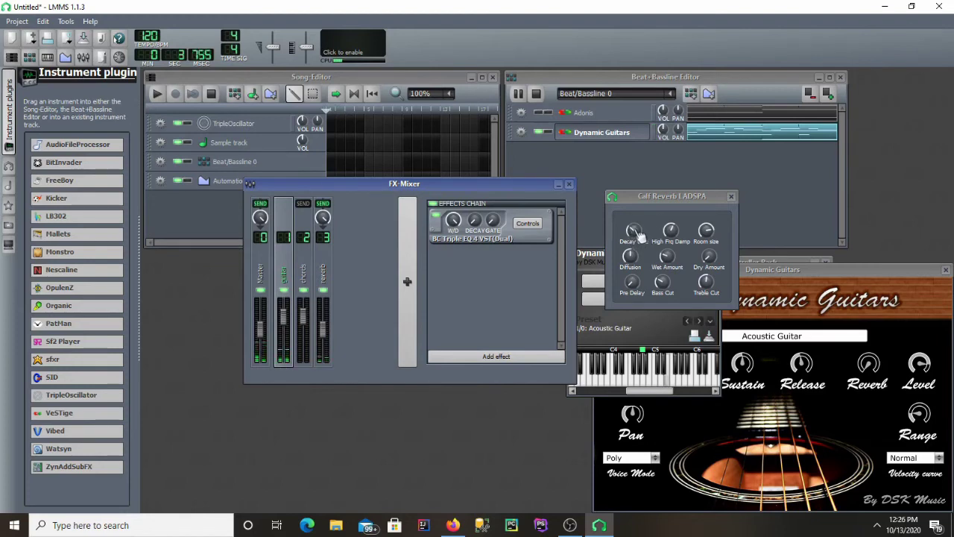
Tweak the reverb's decay, dry amount and diffusion, adjust the guitar send, and toggle the reverb mute
drag(635, 232, 632, 261)
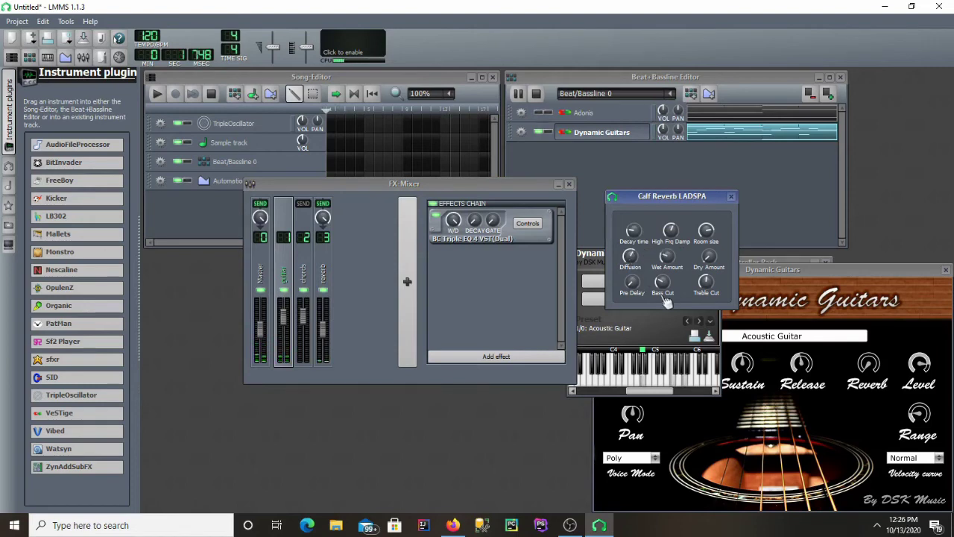
drag(708, 256, 708, 261)
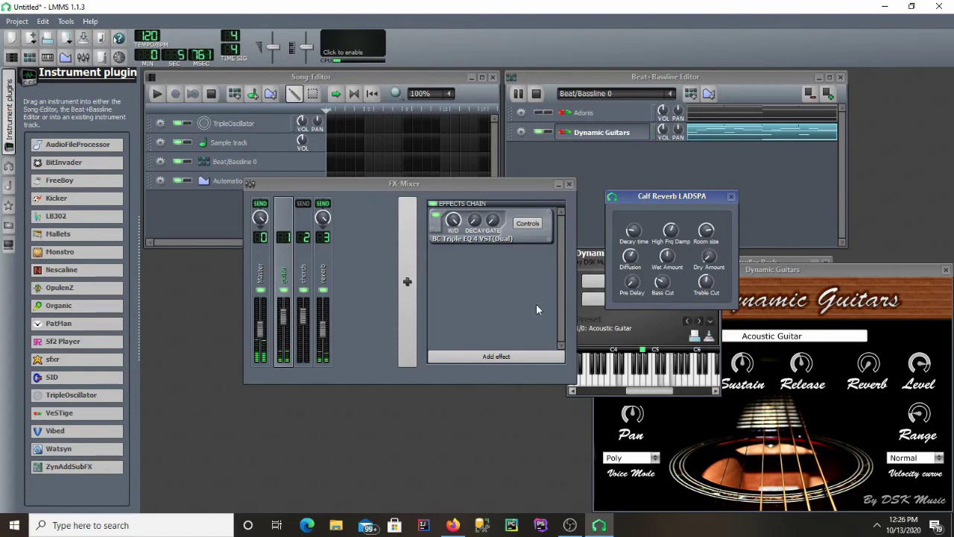
drag(322, 216, 334, 222)
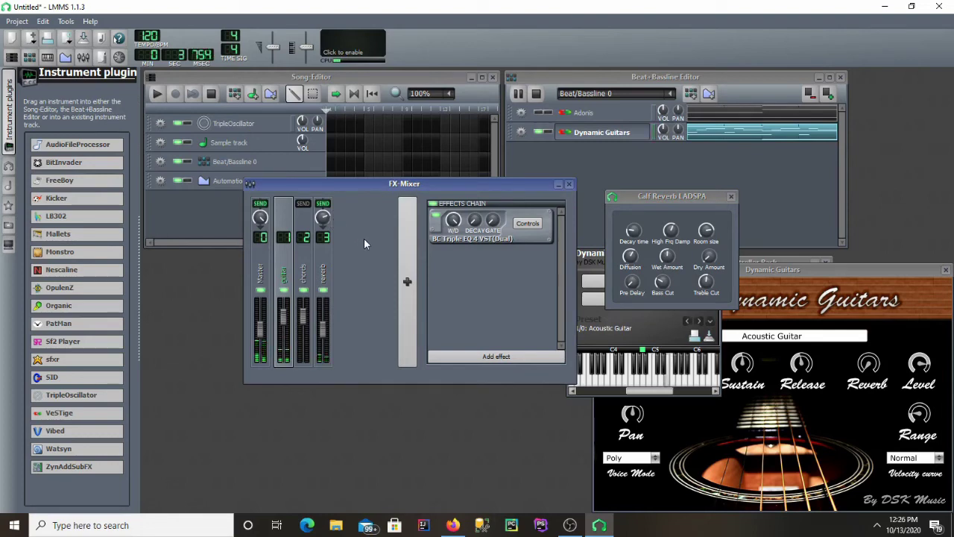
click(325, 290)
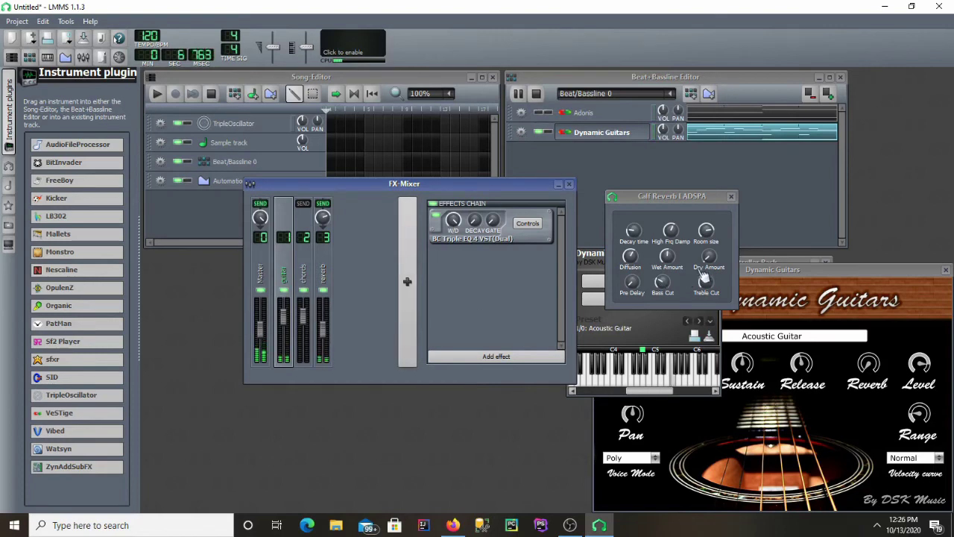
click(630, 257)
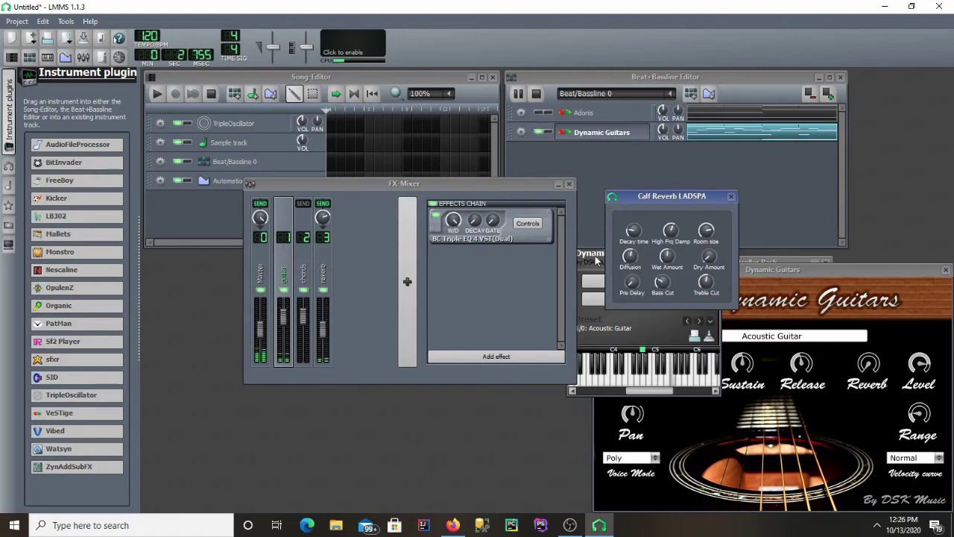
Switch playback to only the Adonis chords by unmuting Adonis and muting Dynamic Guitars
click(536, 95)
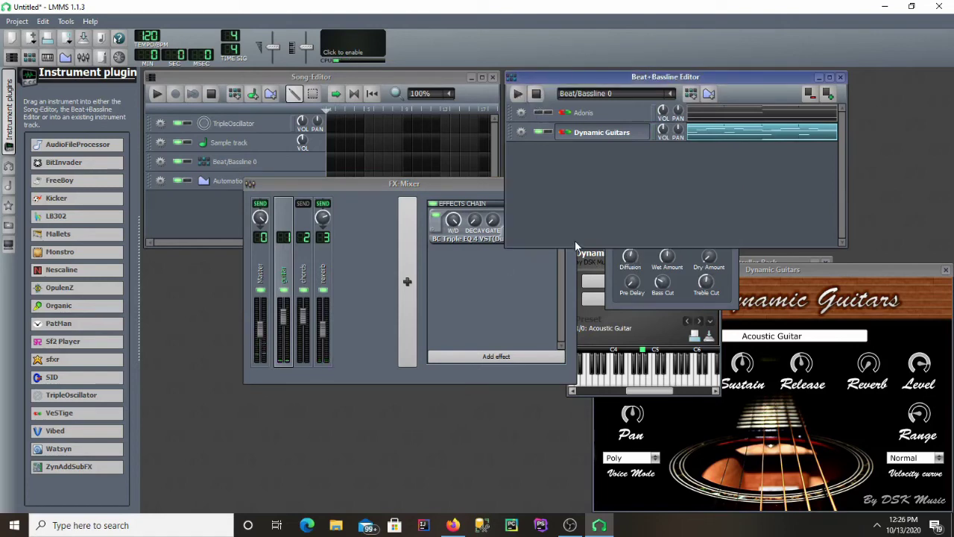
click(542, 113)
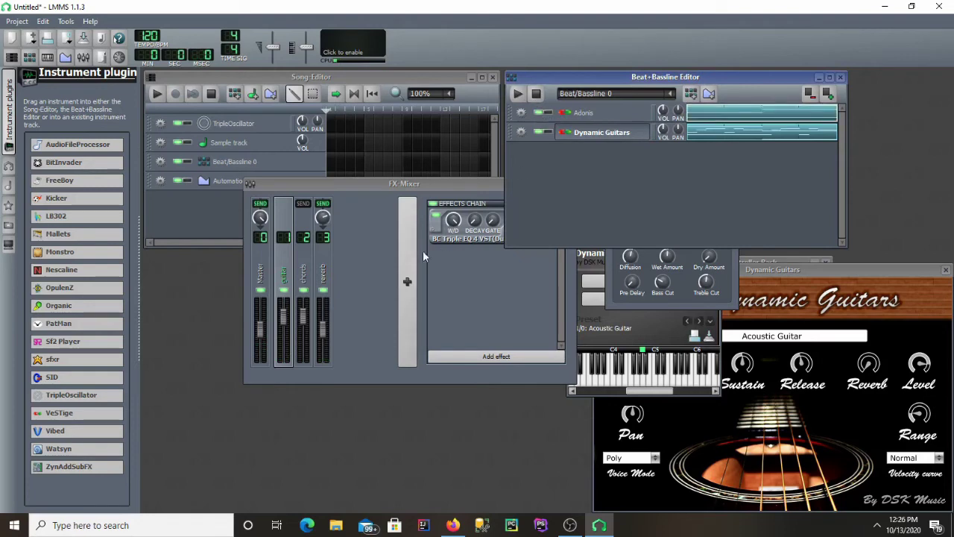
click(294, 298)
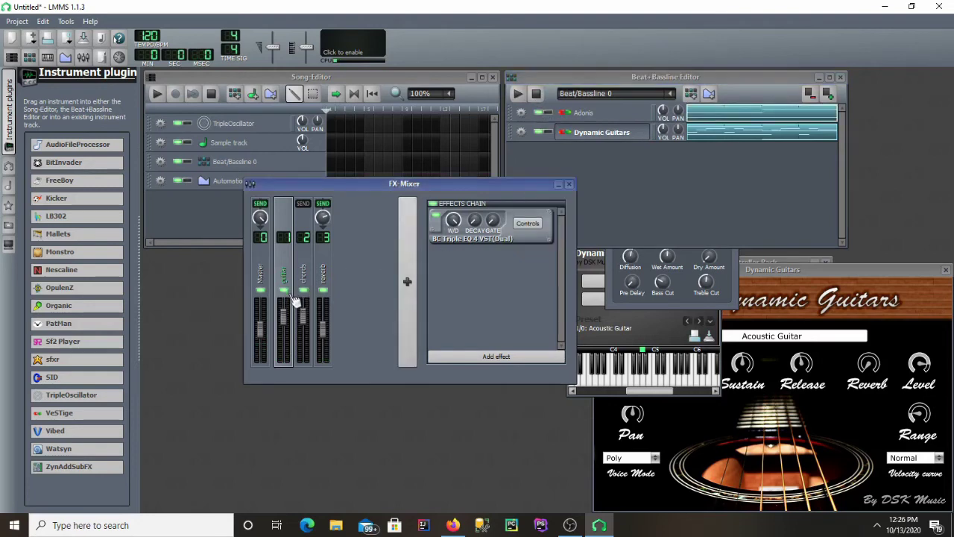
click(543, 132)
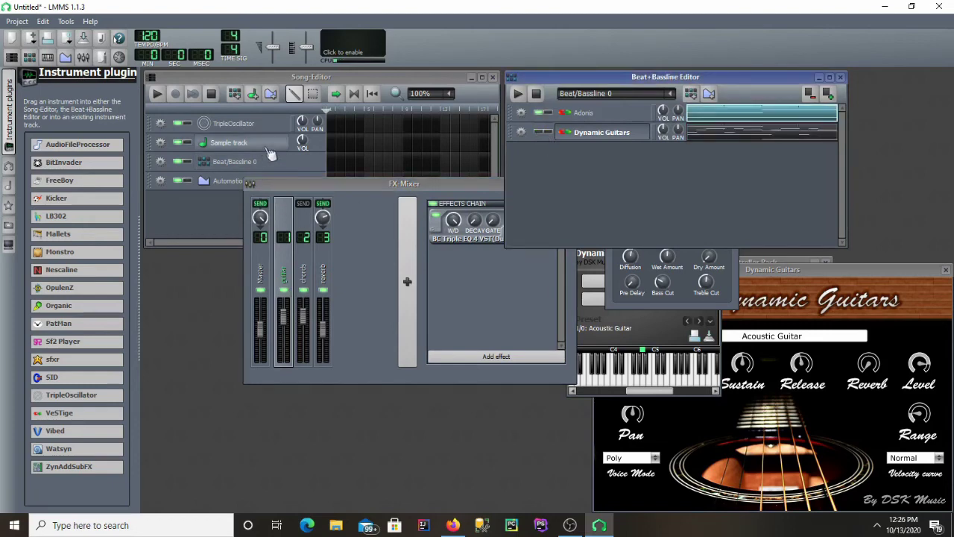
click(513, 95)
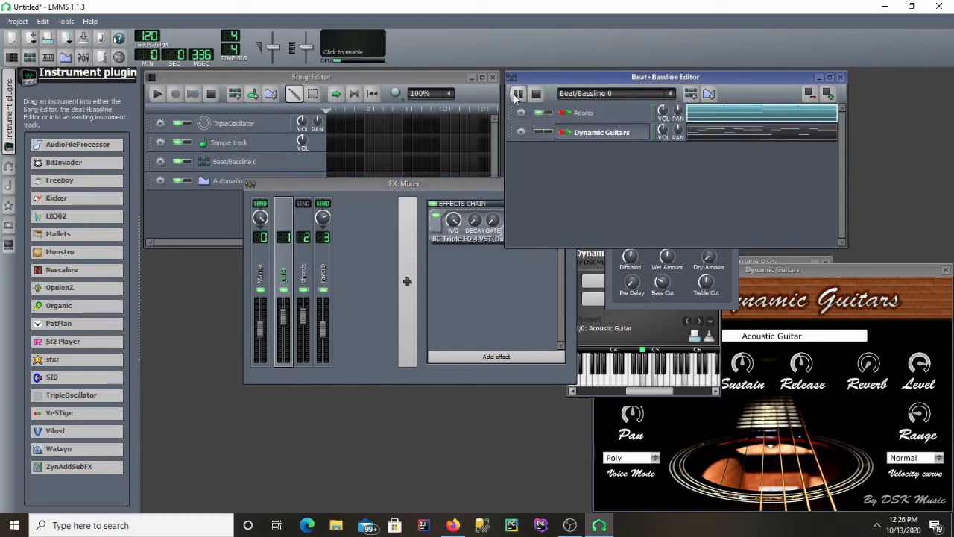
Route the chords channel to the reverb channel
click(312, 280)
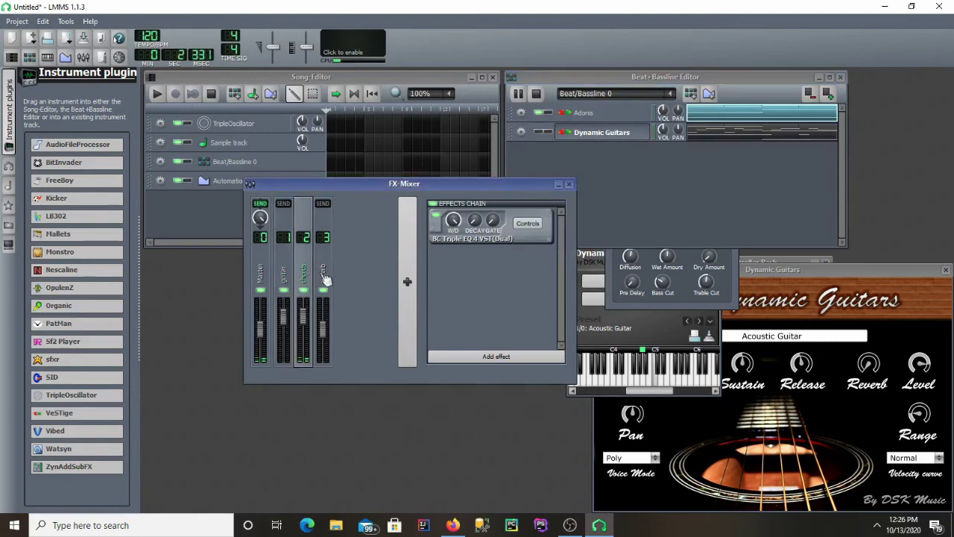
click(322, 204)
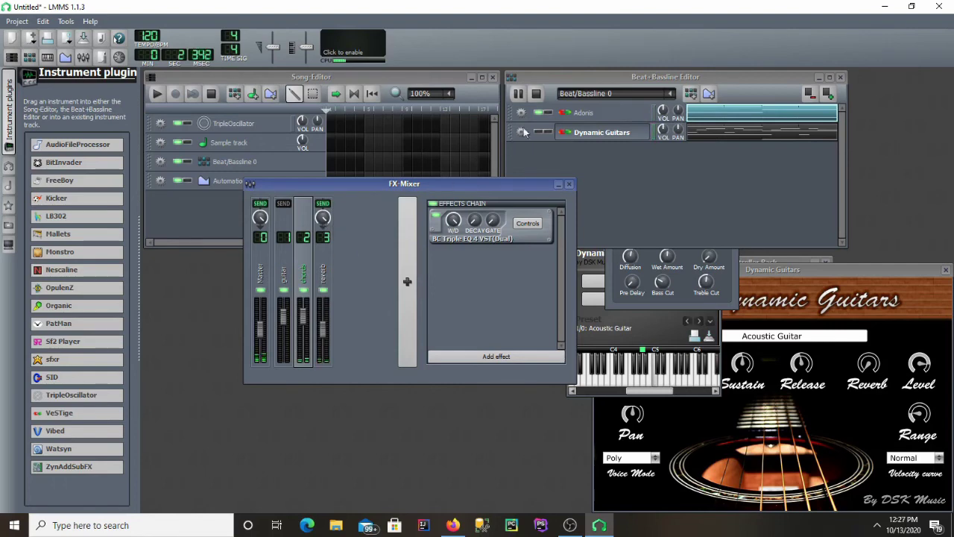
click(543, 113)
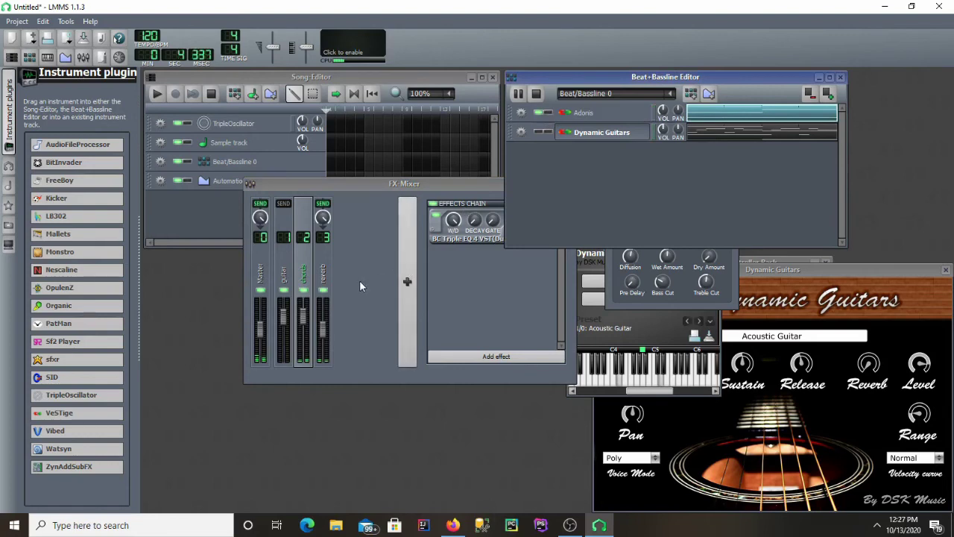
click(332, 212)
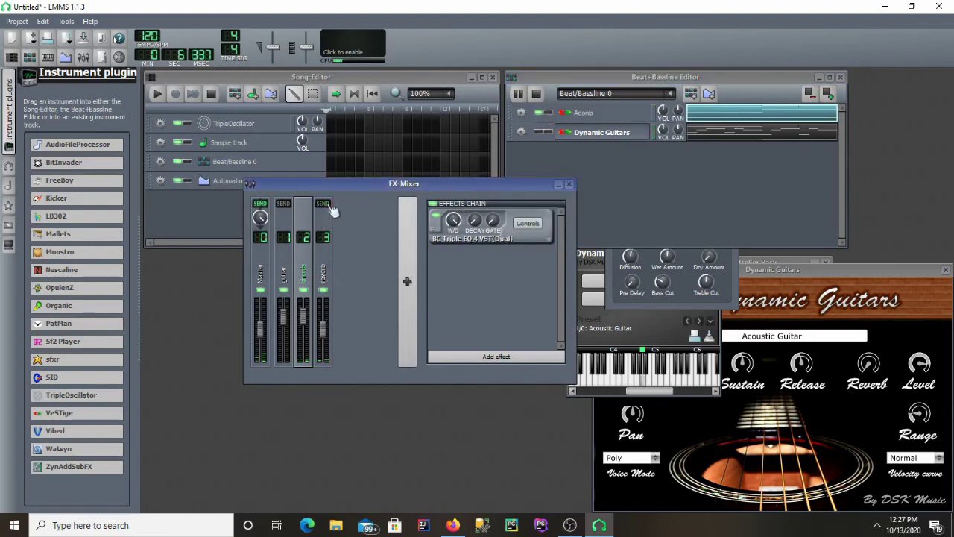
click(329, 206)
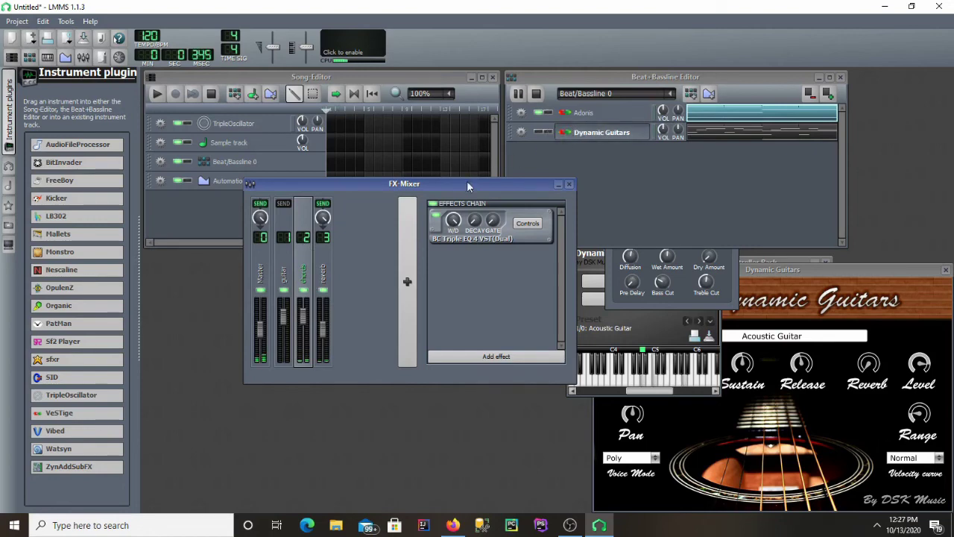
Unmute Dynamic Guitars and lower the guitar's reverb send from 0.704 to about 0.22
click(542, 133)
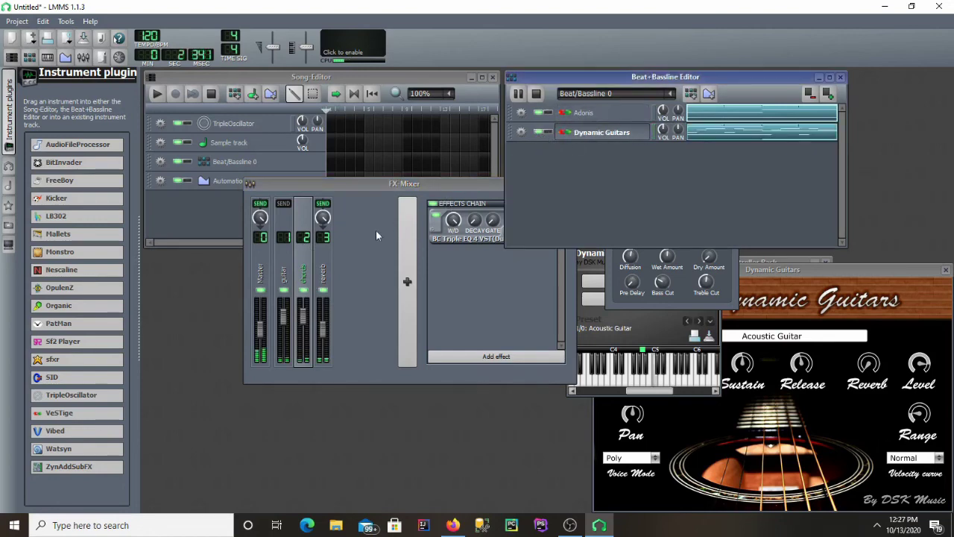
click(289, 262)
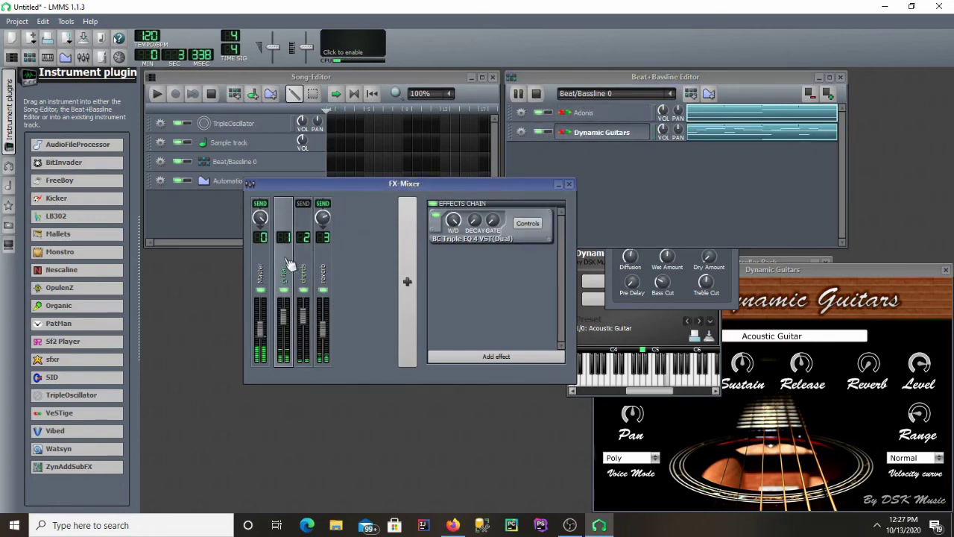
click(333, 223)
drag(333, 222, 333, 255)
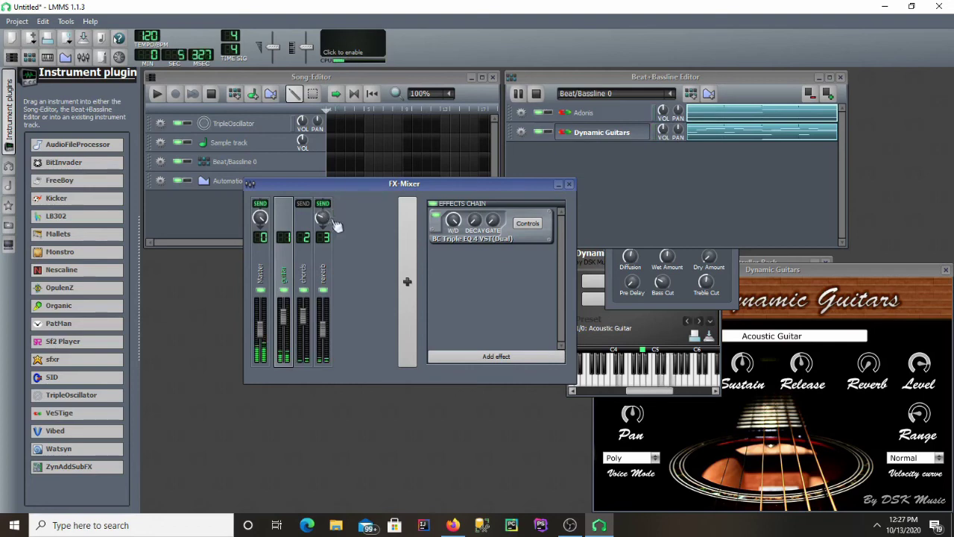
click(302, 273)
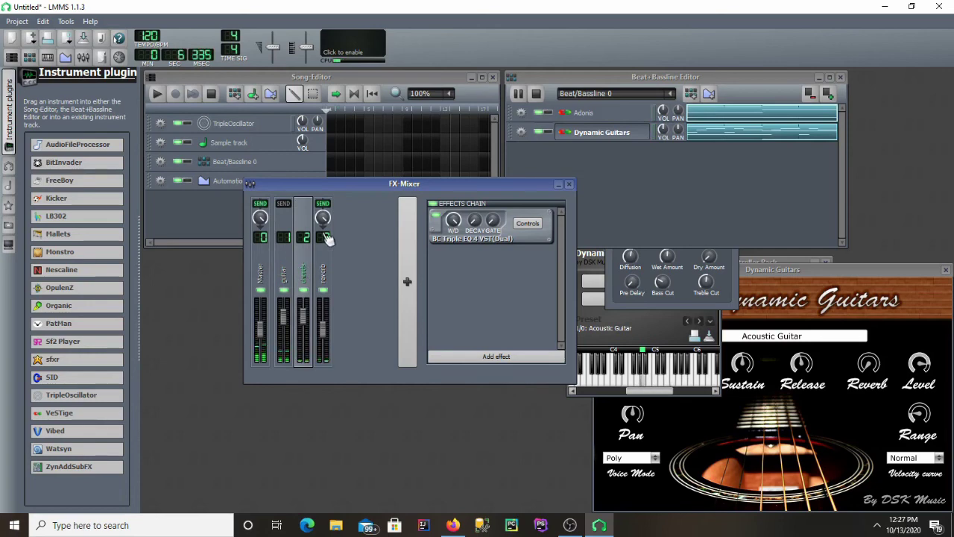
Check the guitar and chords sends, then return to the reverb channel showing Calf Reverb
click(331, 272)
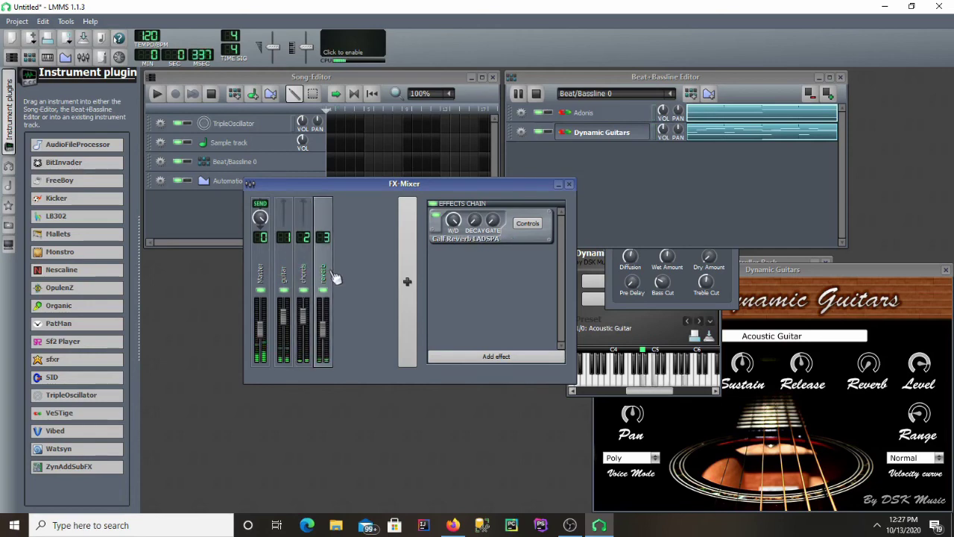
click(283, 276)
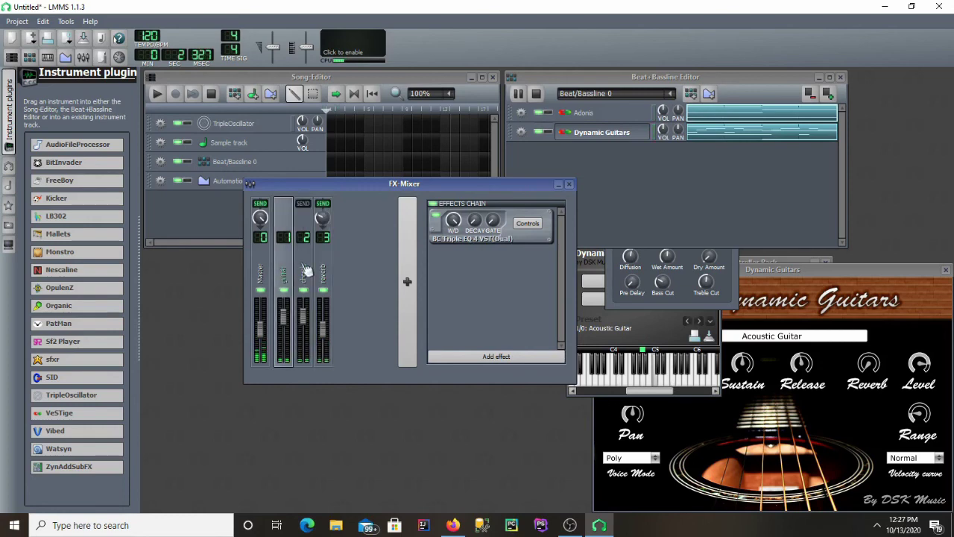
click(308, 274)
click(324, 273)
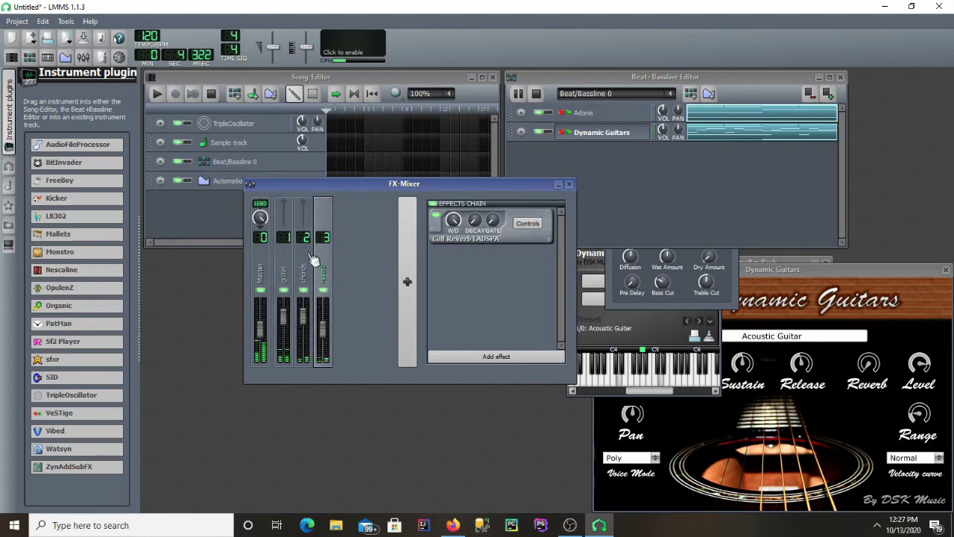